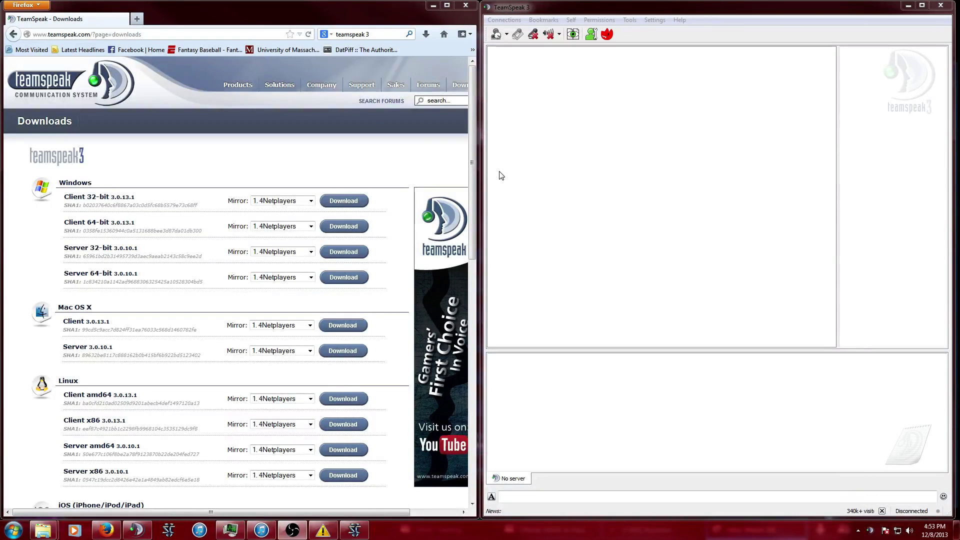
click(334, 24)
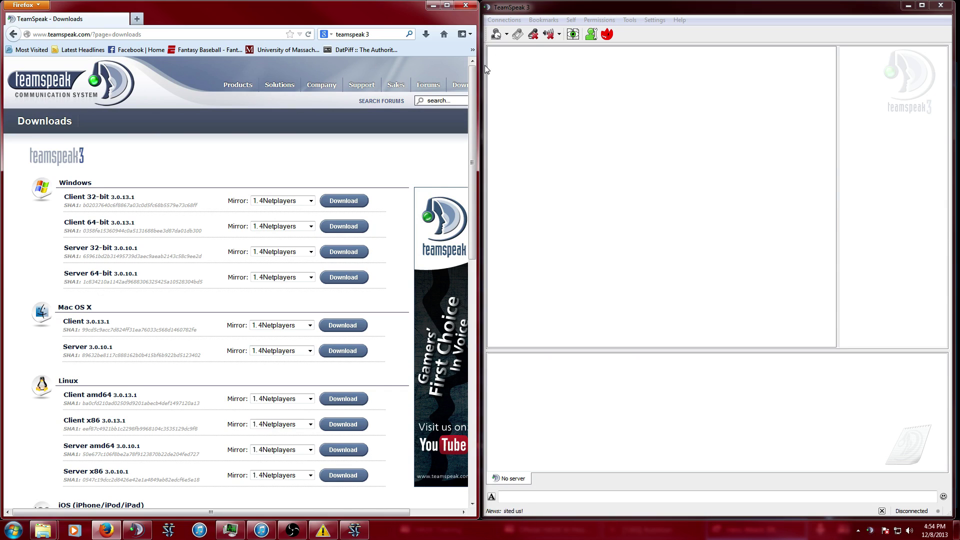
drag(482, 65, 481, 66)
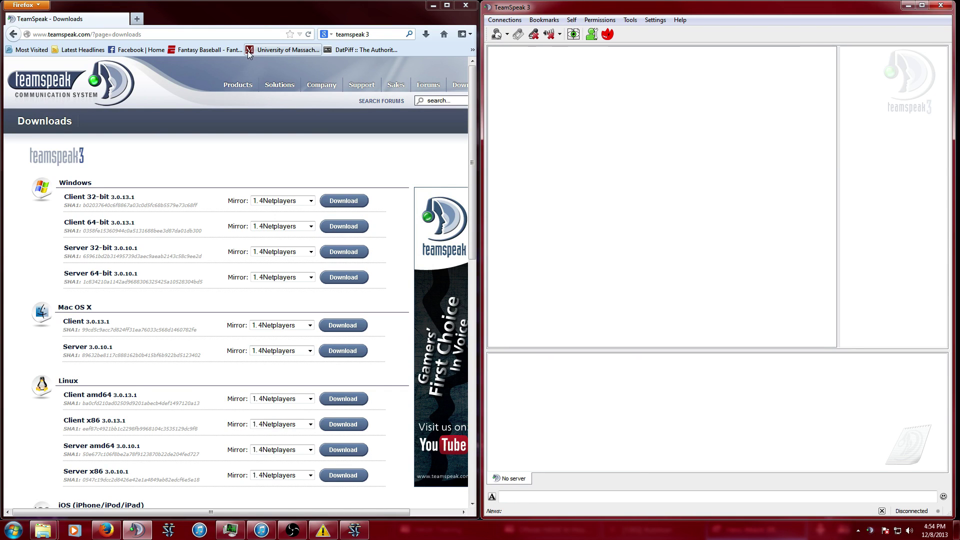
click(222, 20)
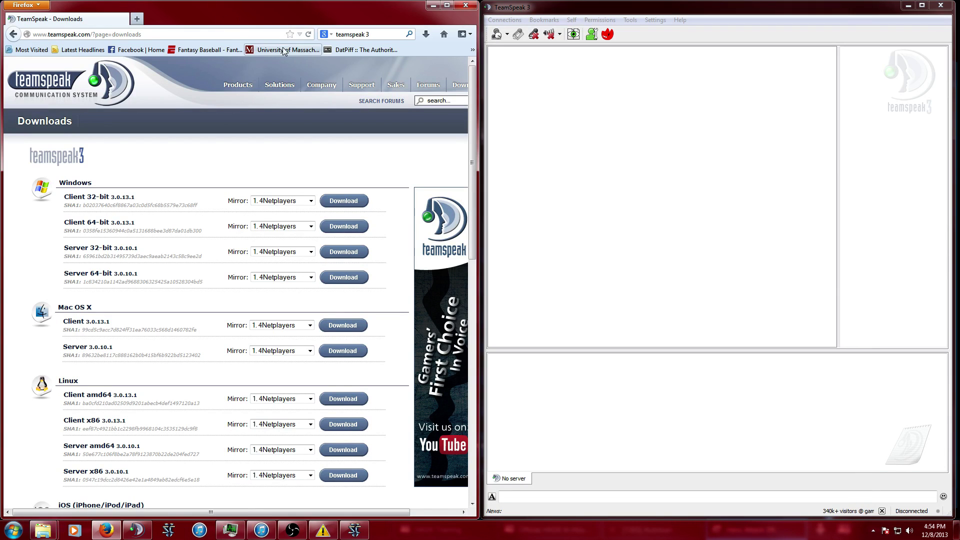
Search the web for teamspeak 3, open the TeamSpeak Downloads page and review the available platform downloads
click(193, 31)
click(365, 32)
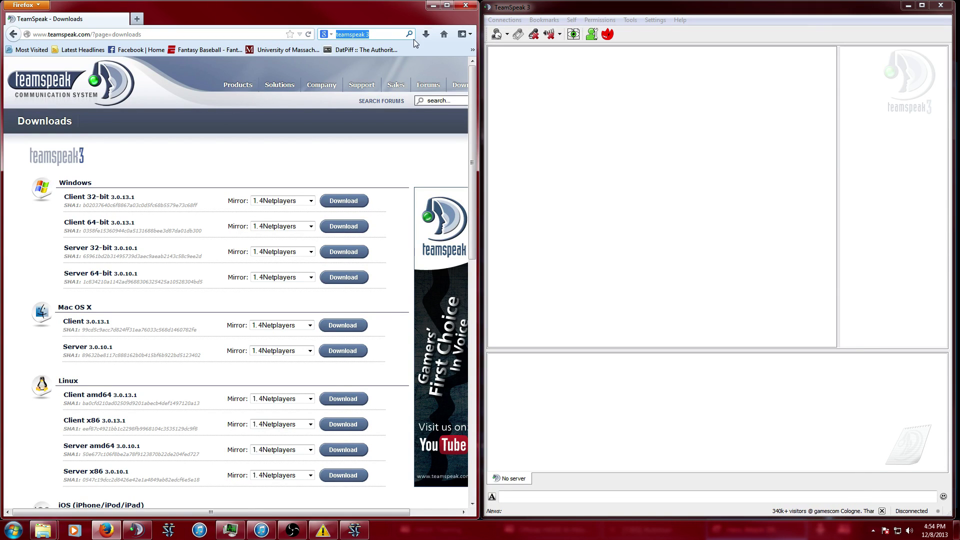
key(Return)
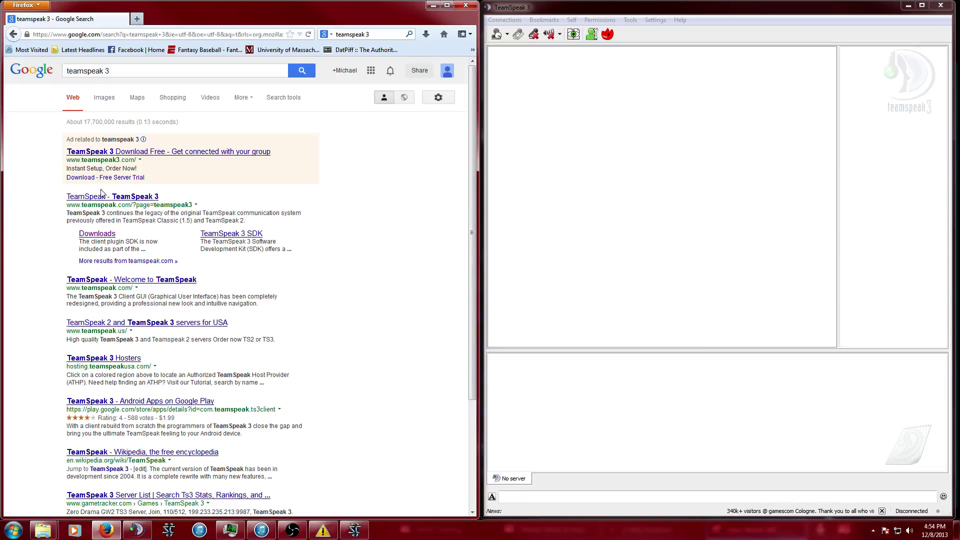
click(97, 233)
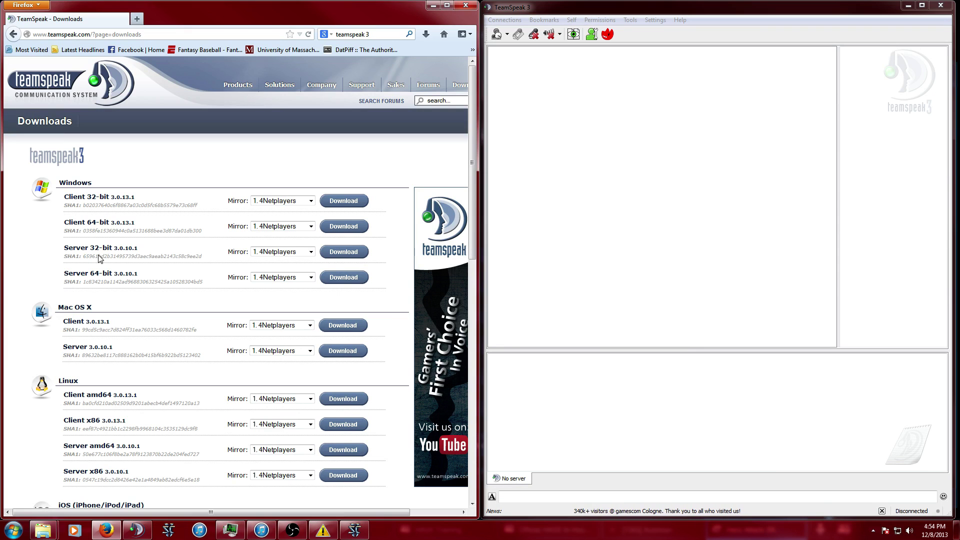
scroll(303, 137, down, 6)
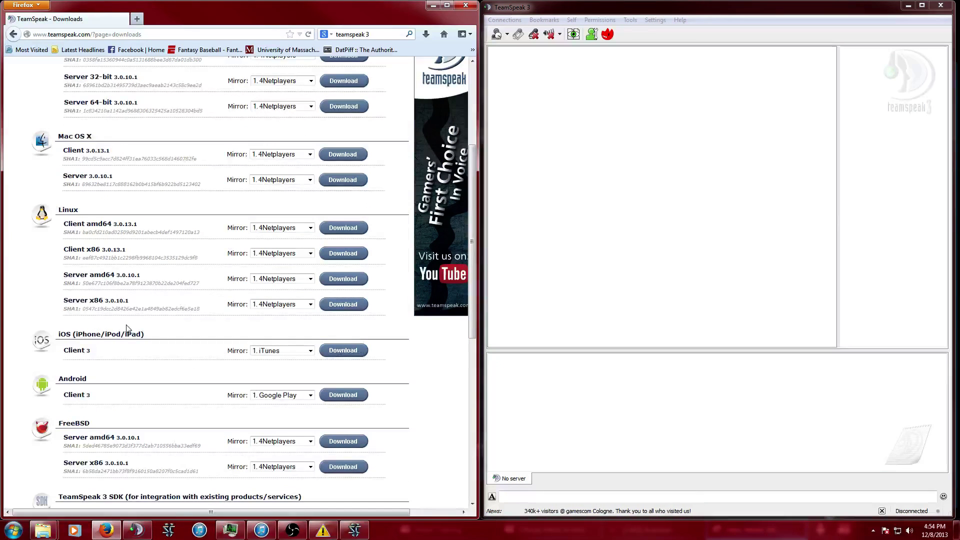
scroll(302, 136, up, 6)
Connect the TeamSpeak 3 client to the server ha3x.teamspeak3.com with the prefilled nickname and the Admin Lounge default channel
click(566, 83)
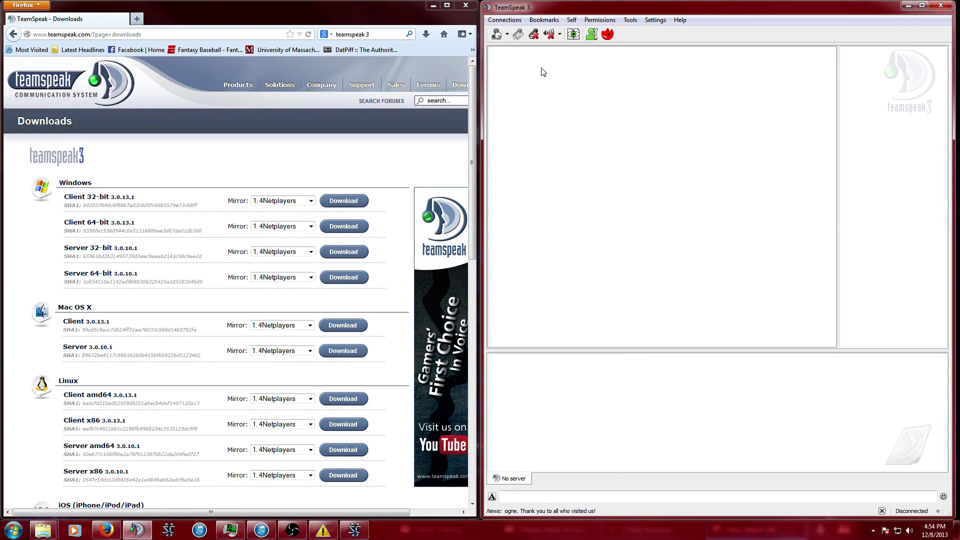
click(505, 19)
click(505, 32)
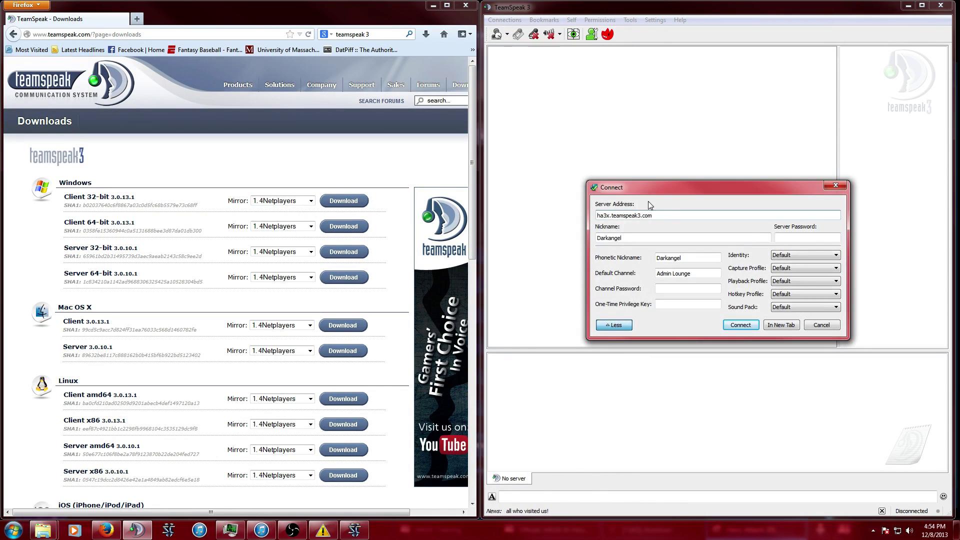
drag(613, 214, 596, 215)
click(722, 213)
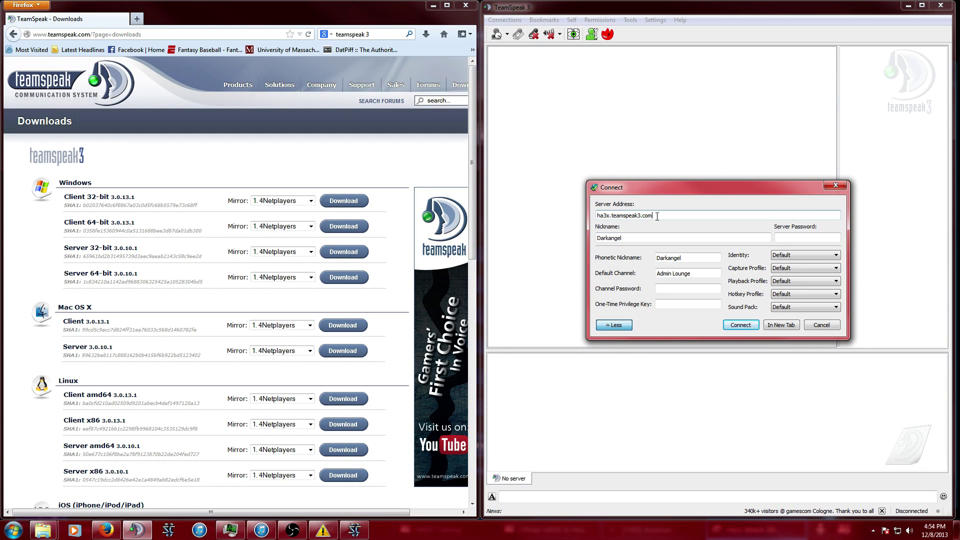
click(740, 324)
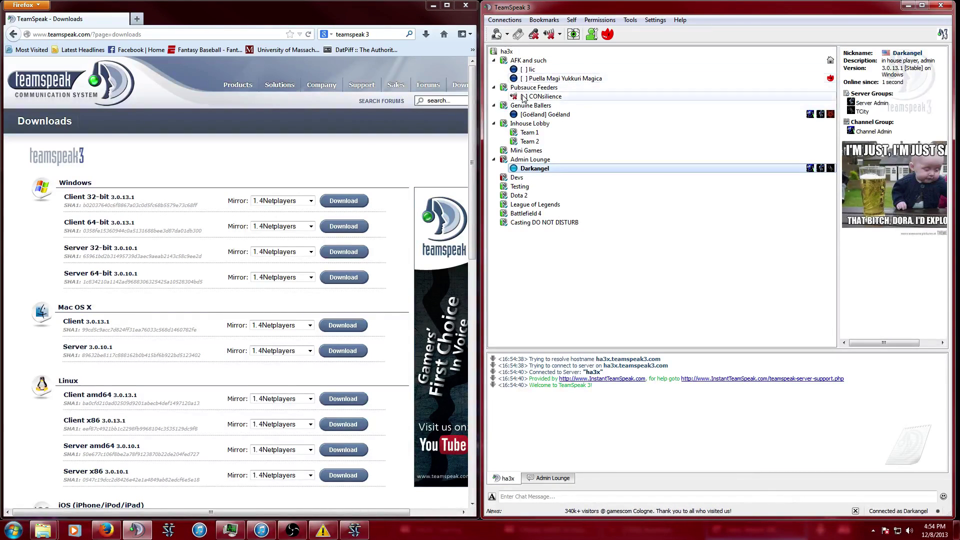
Unsubscribe from the AFK and such, Pubsauce Feeders and Genuine Ballers channels
right_click(521, 61)
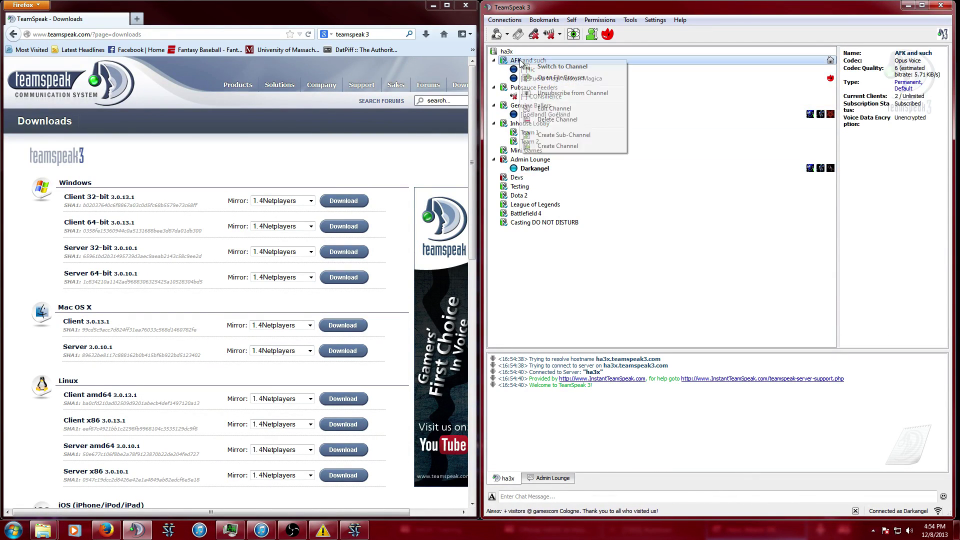
click(548, 94)
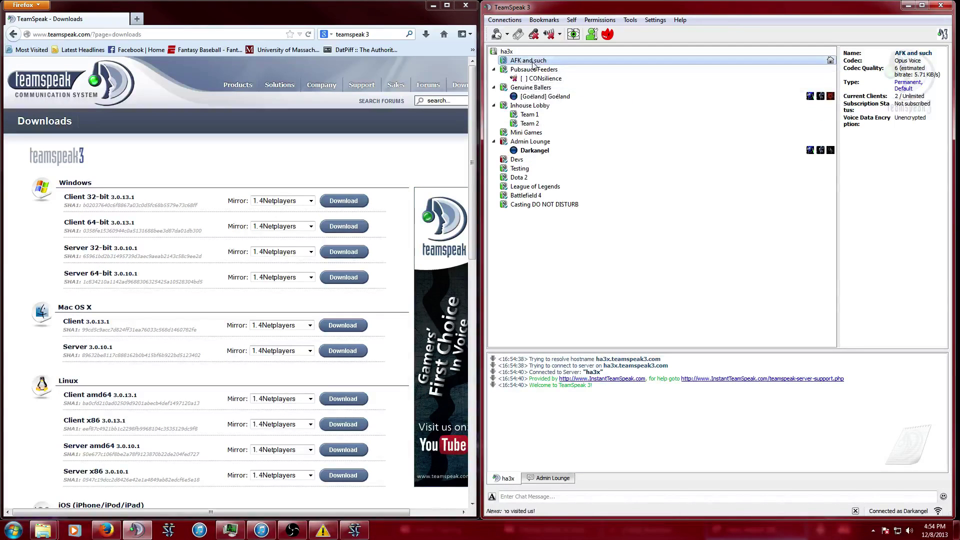
right_click(531, 71)
click(552, 106)
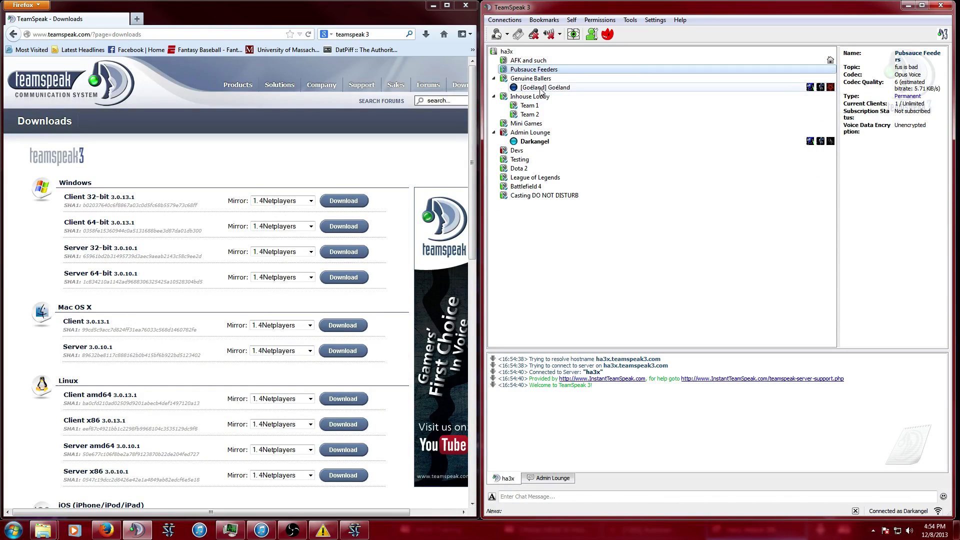
right_click(520, 79)
click(545, 114)
right_click(525, 88)
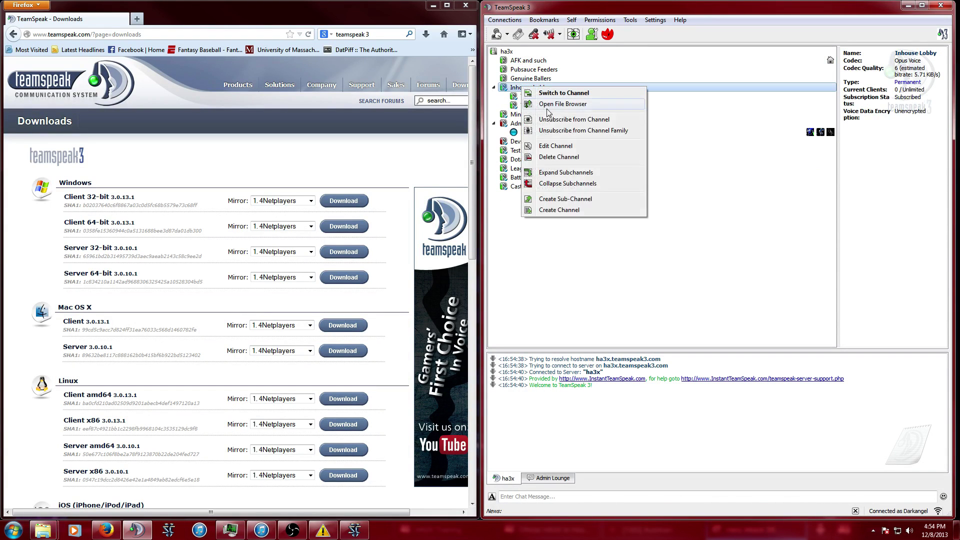
click(727, 143)
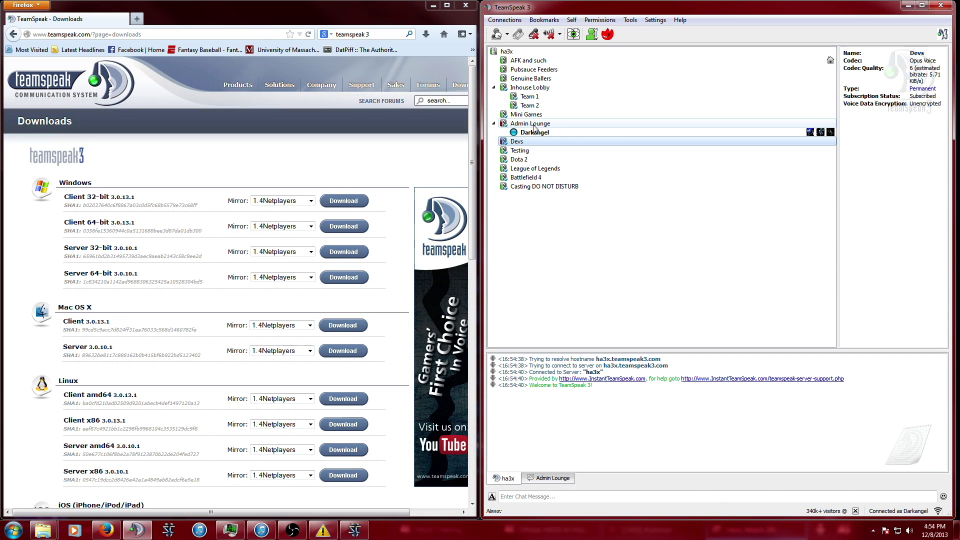
right_click(531, 124)
click(700, 188)
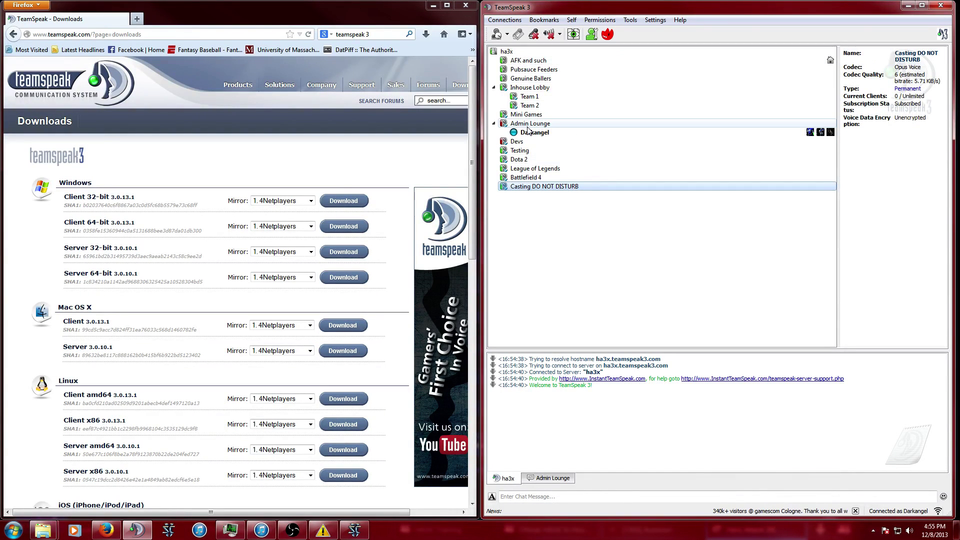
Subscribe again to the AFK and such, Pubsauce Feeders and Genuine Ballers channels
right_click(521, 61)
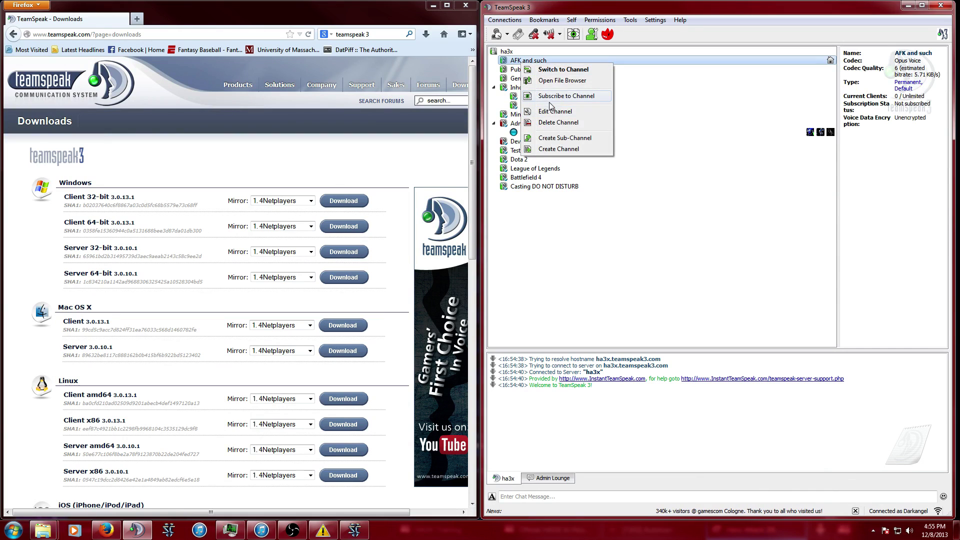
click(547, 97)
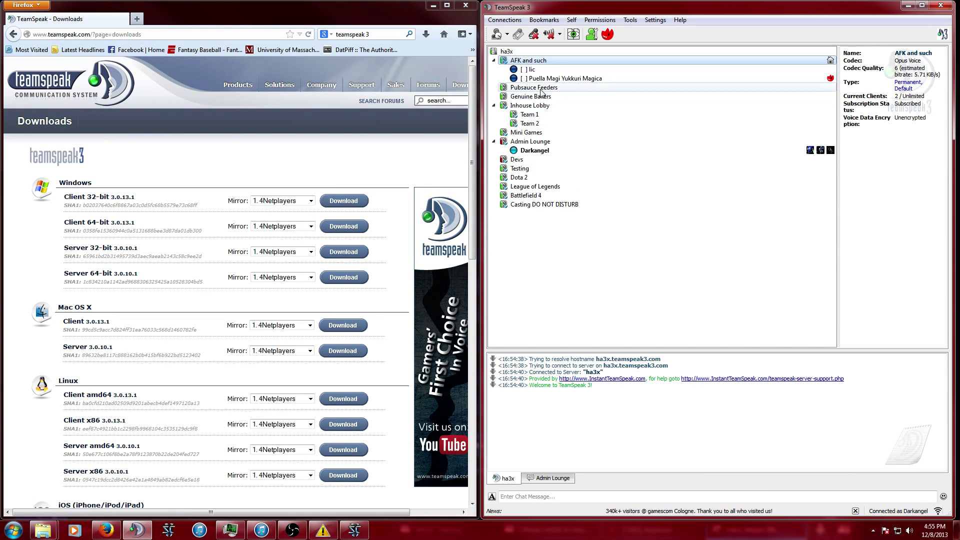
right_click(541, 90)
click(561, 123)
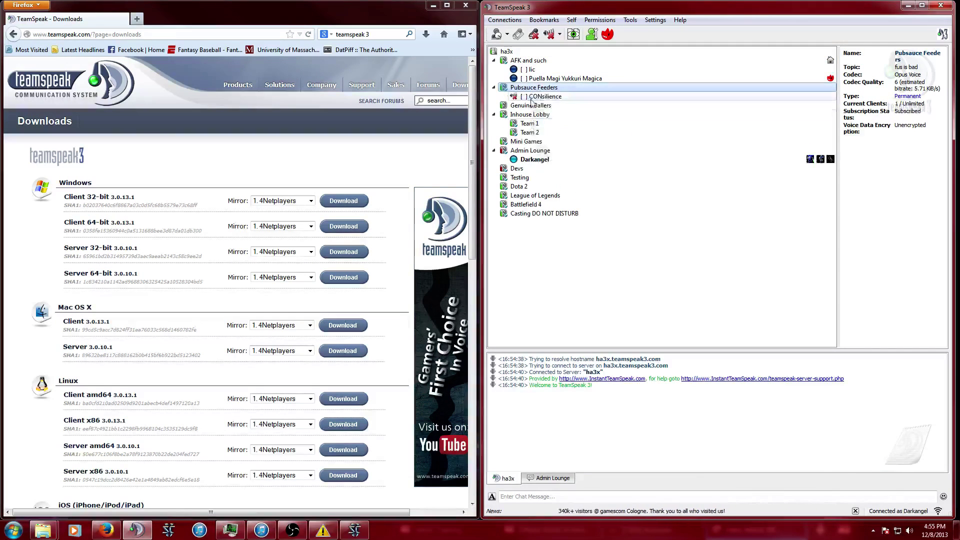
right_click(532, 104)
click(543, 138)
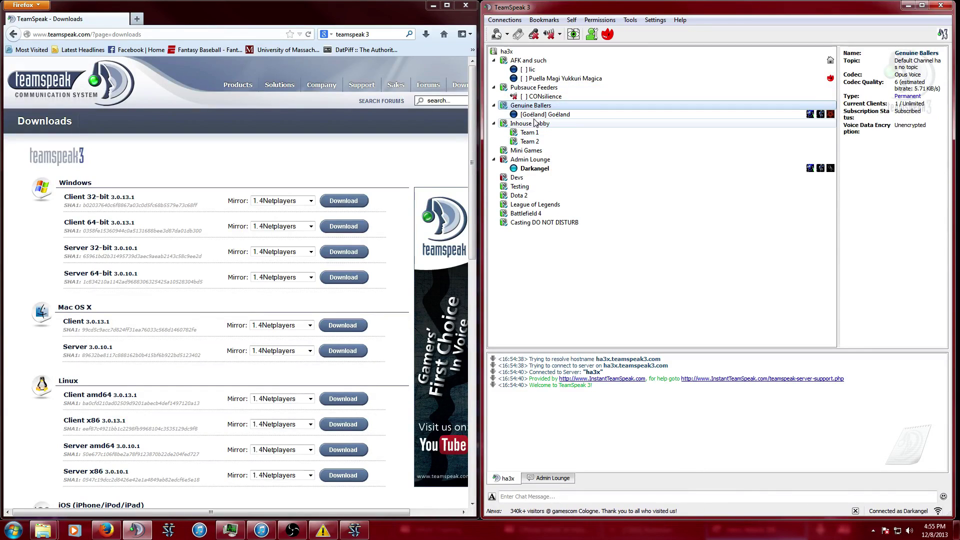
right_click(524, 126)
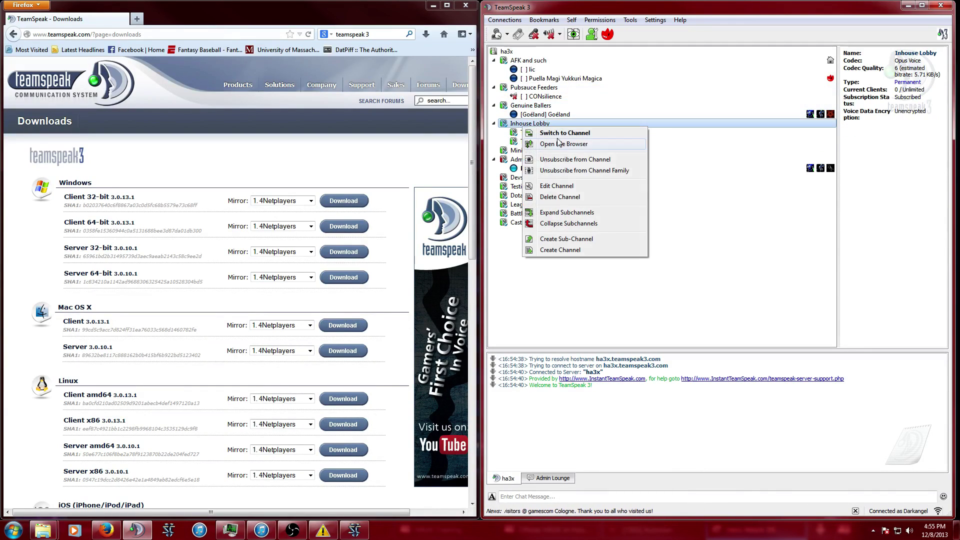
click(774, 220)
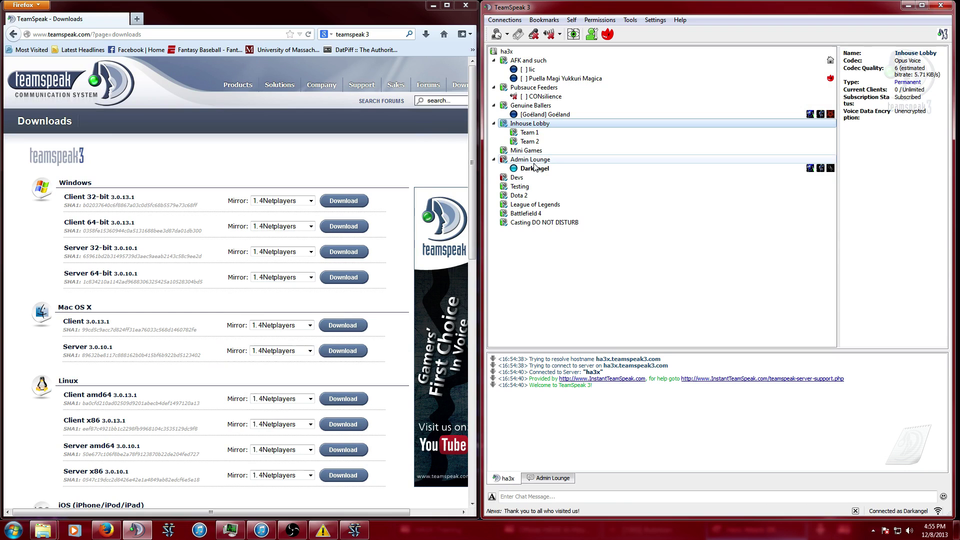
Move your own client through the Dota 2 and League of Legends channels and end in the Testing channel
drag(534, 168, 532, 195)
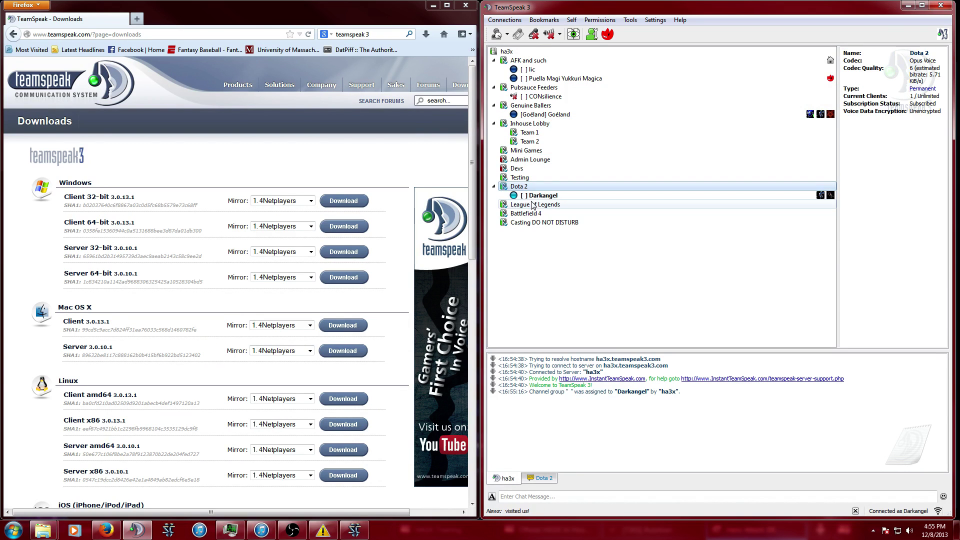
double_click(533, 205)
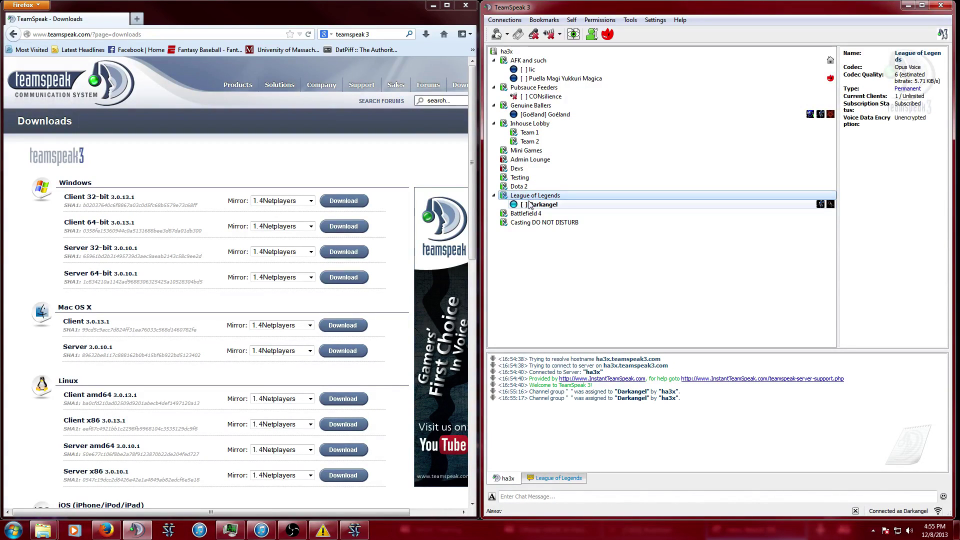
click(517, 178)
double_click(517, 178)
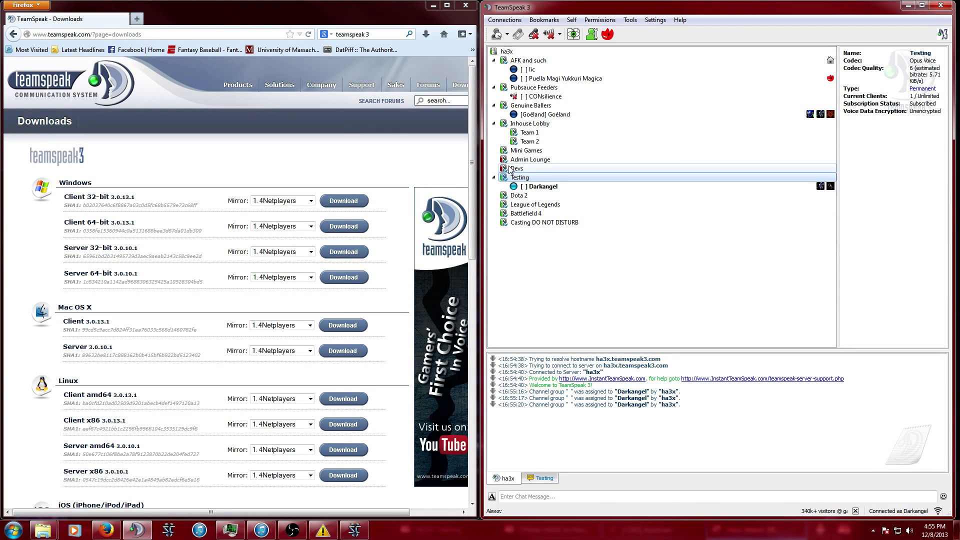
Start Overwolf from TeamSpeak, minimize the browser and switch to the StarCraft II game
click(606, 34)
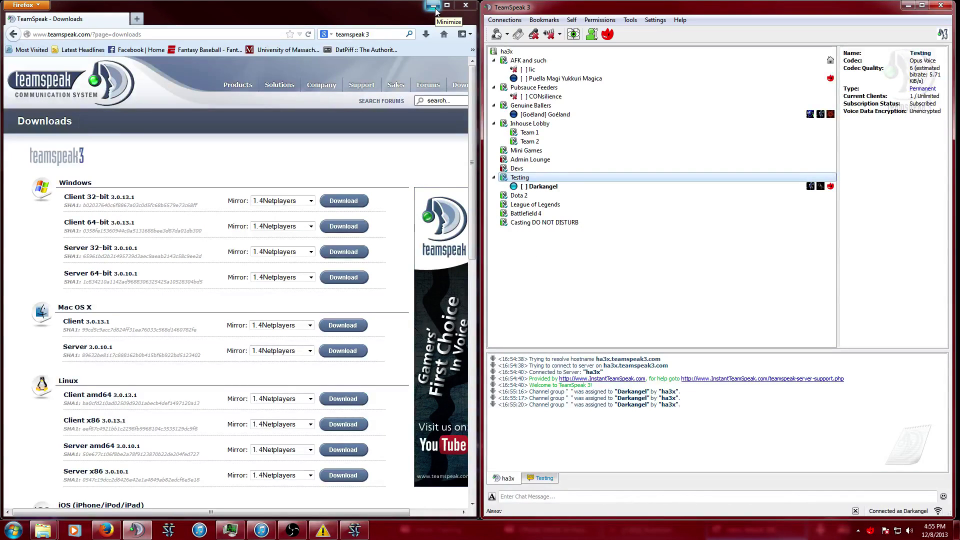
click(433, 6)
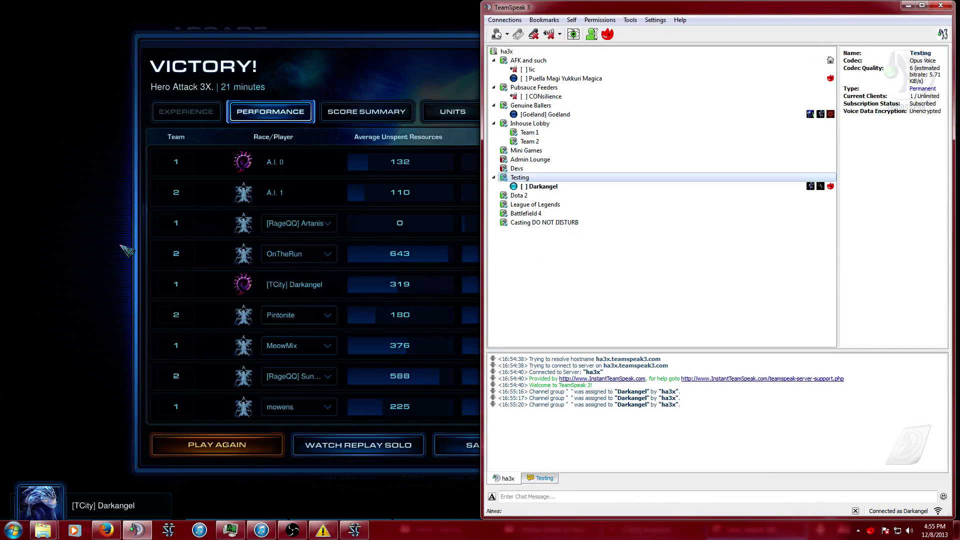
click(29, 187)
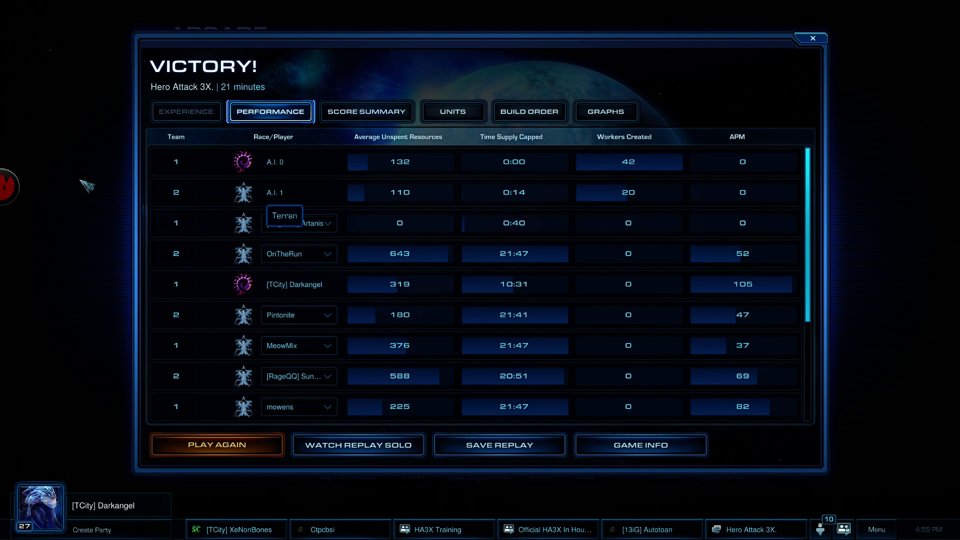
Open the TeamSpeak widget from the Overwolf dock in the game and show the full TS3 window
click(5, 193)
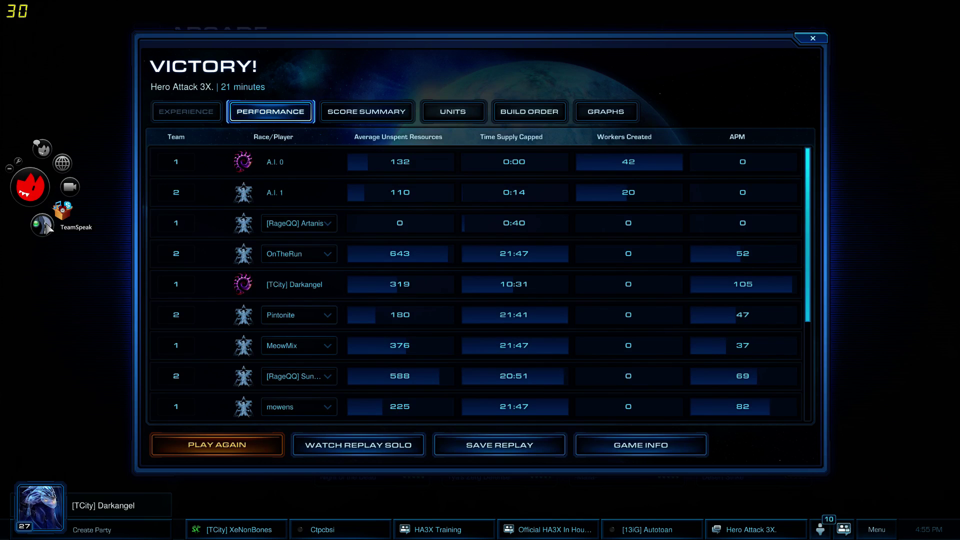
click(47, 228)
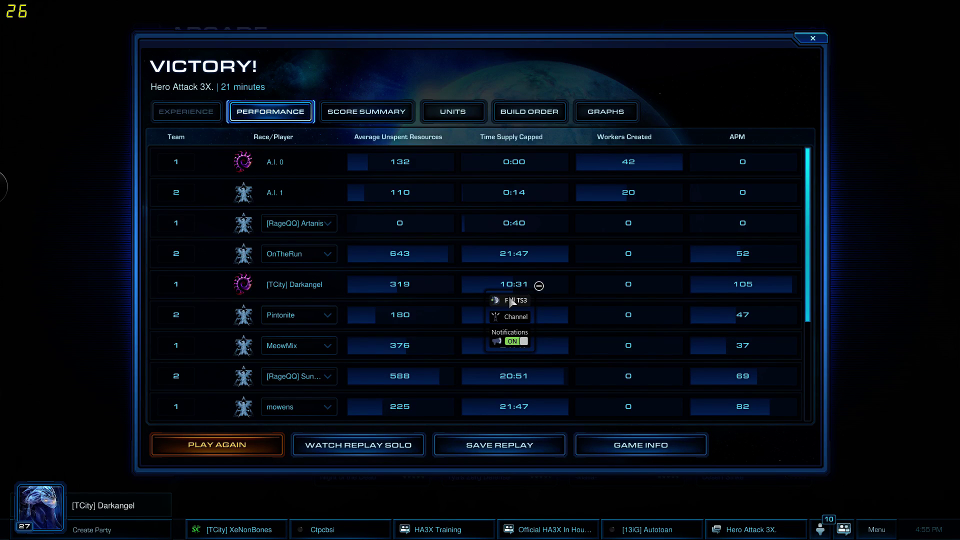
click(511, 300)
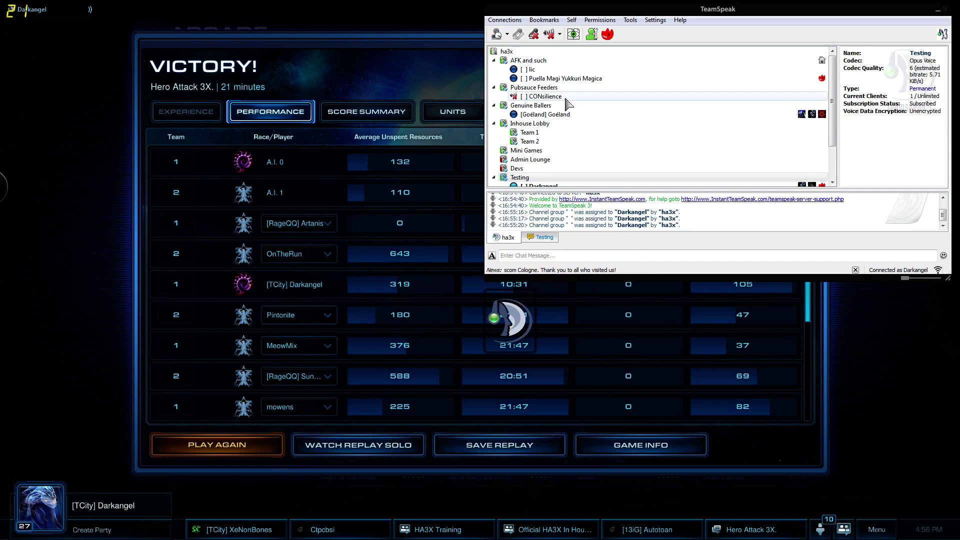
In the in-game TeamSpeak window, switch to Admin Lounge, move to Devs and return to Admin Lounge
double_click(531, 160)
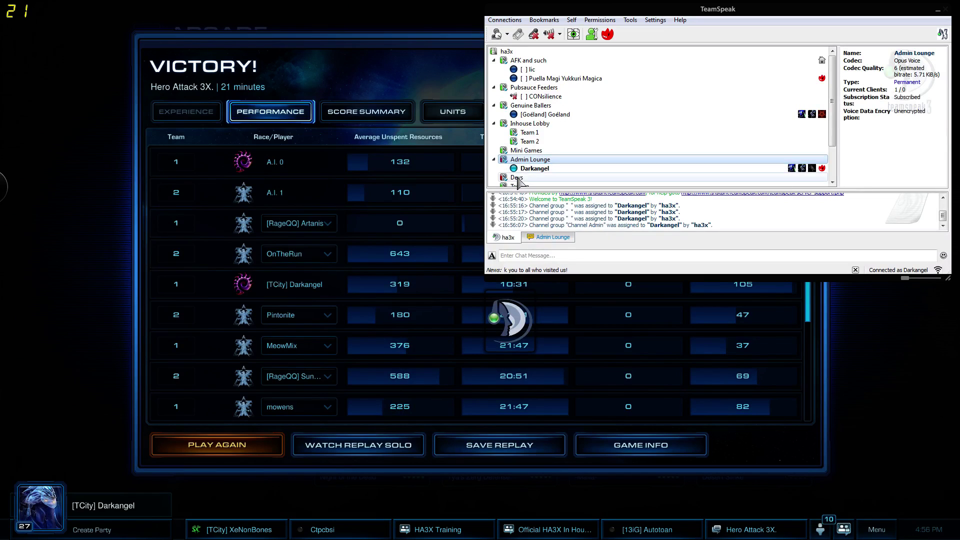
double_click(518, 177)
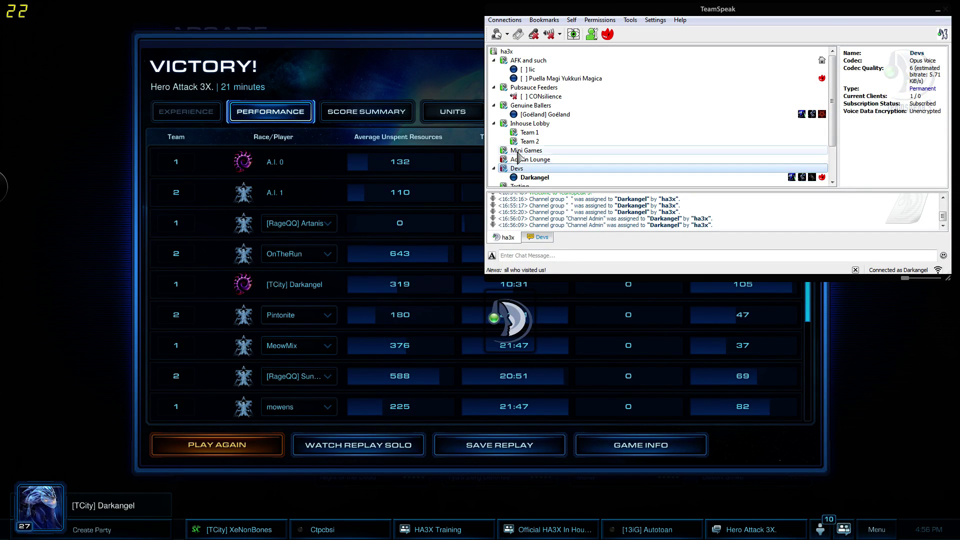
double_click(521, 159)
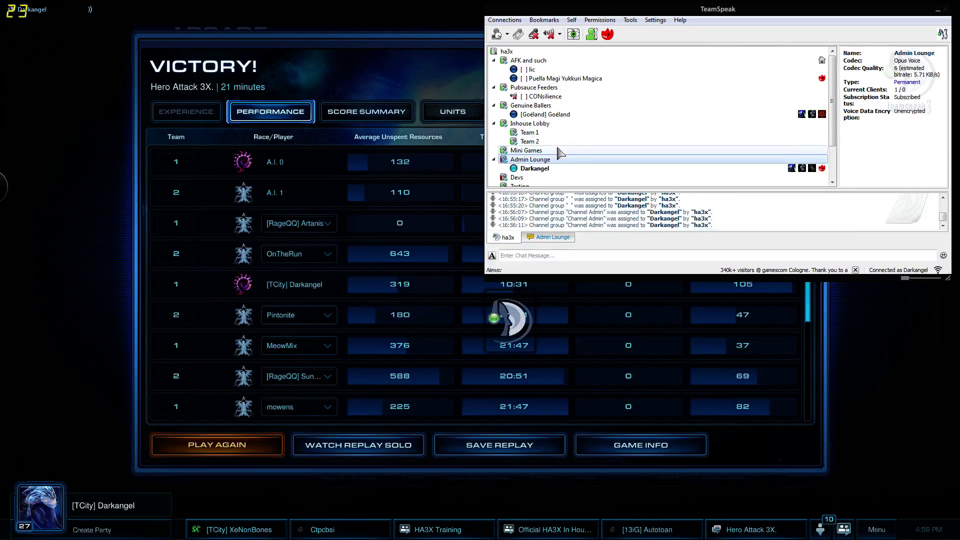
scroll(556, 152, down, 2)
scroll(555, 154, up, 2)
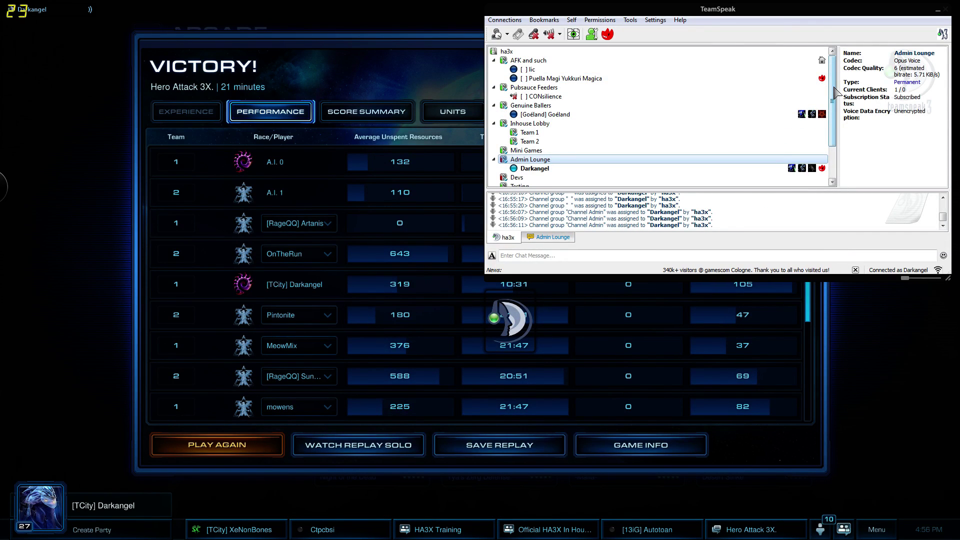
scroll(834, 90, down, 2)
scroll(833, 84, up, 2)
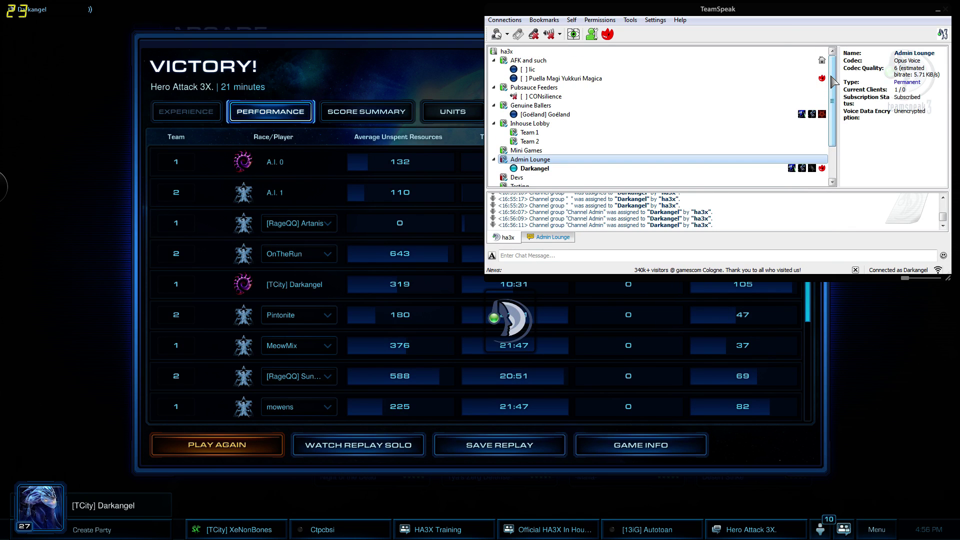